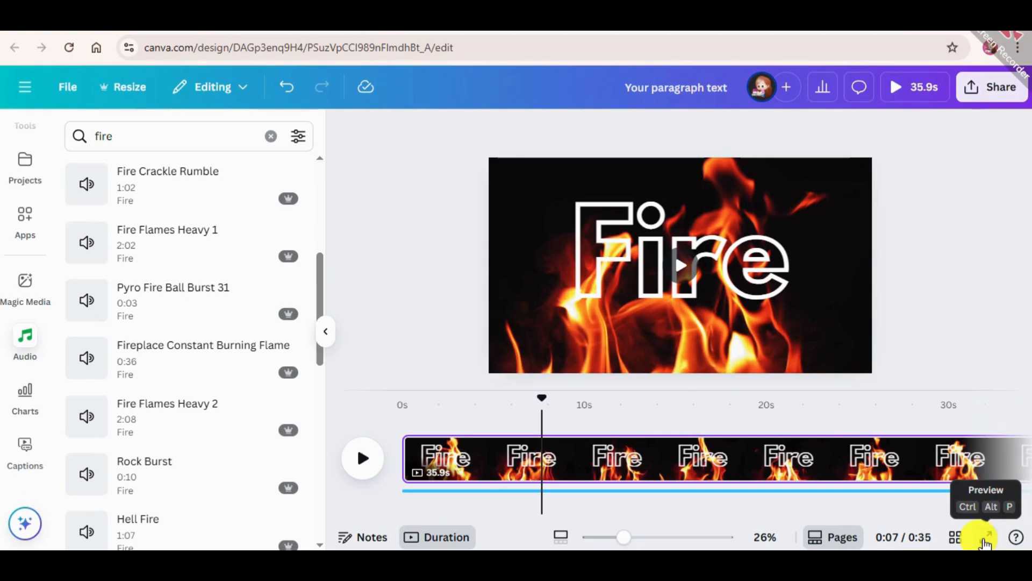
# Step: Play the finished "Fire" design in the full-screen preview, and close the preview
pyautogui.click(986, 538)
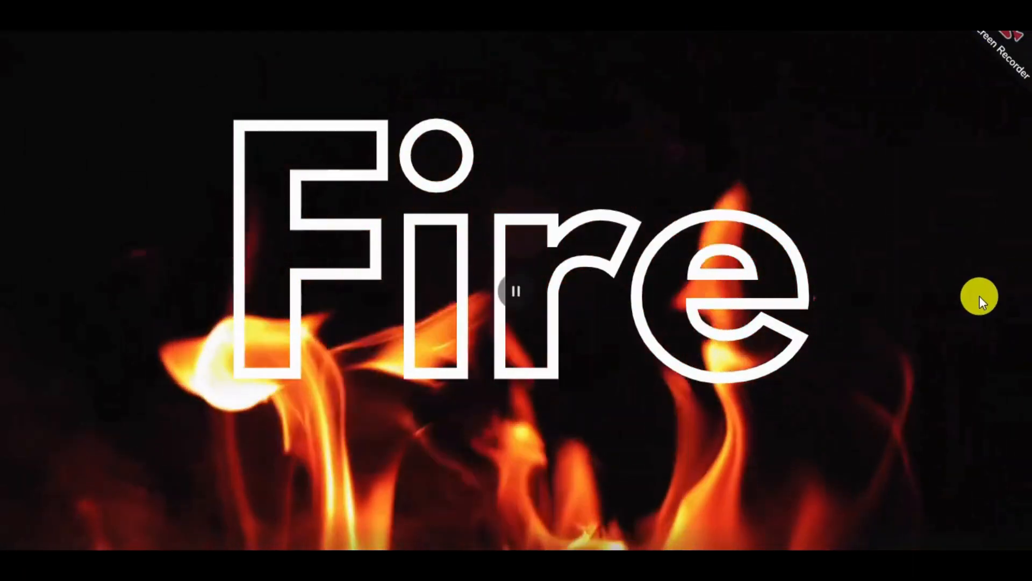
pyautogui.click(550, 292)
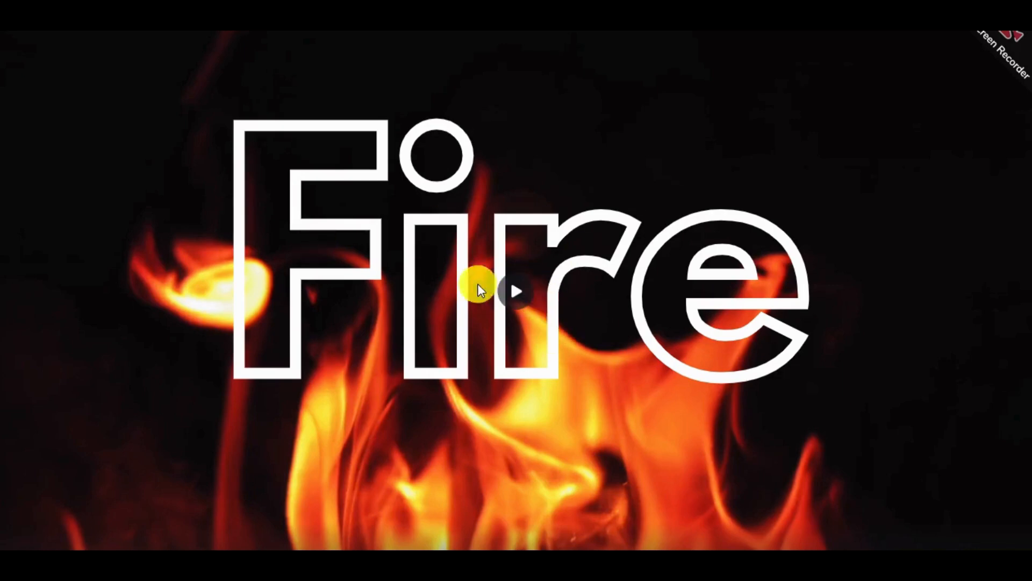
pyautogui.click(997, 566)
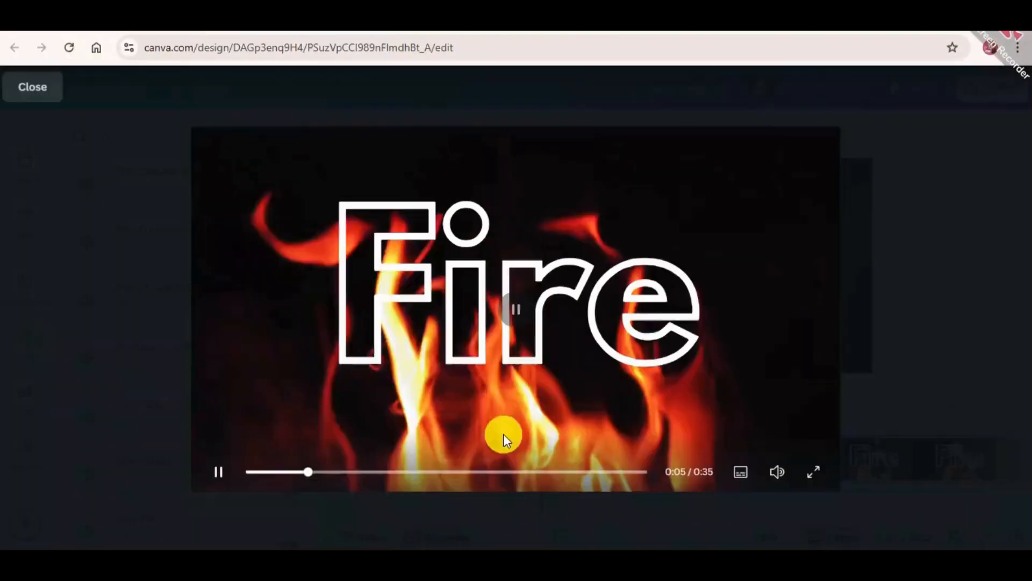
pyautogui.click(41, 82)
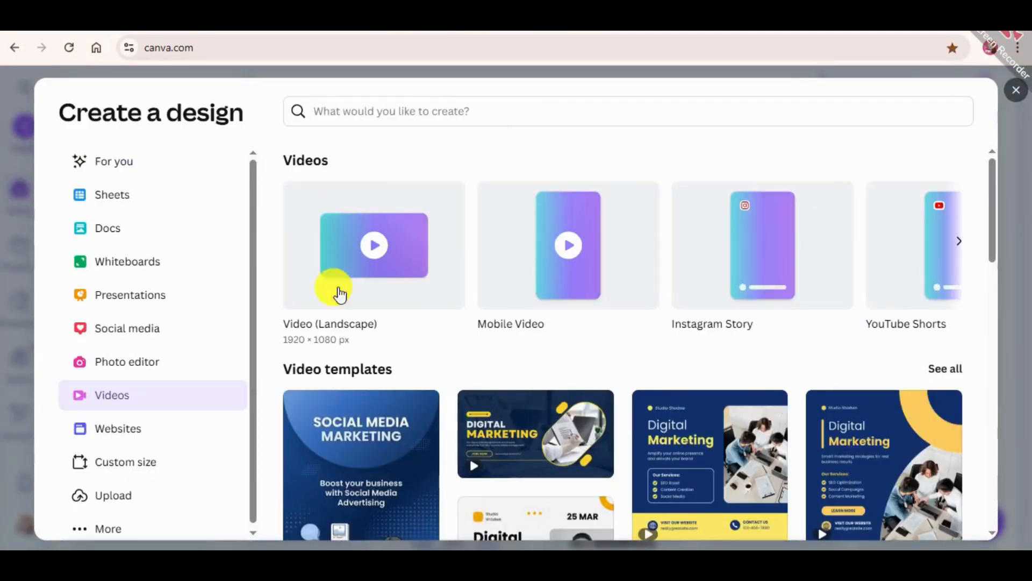
# Step: Create a blank 1920 × 1080 px landscape video design and name it "Fire effects"
pyautogui.click(18, 166)
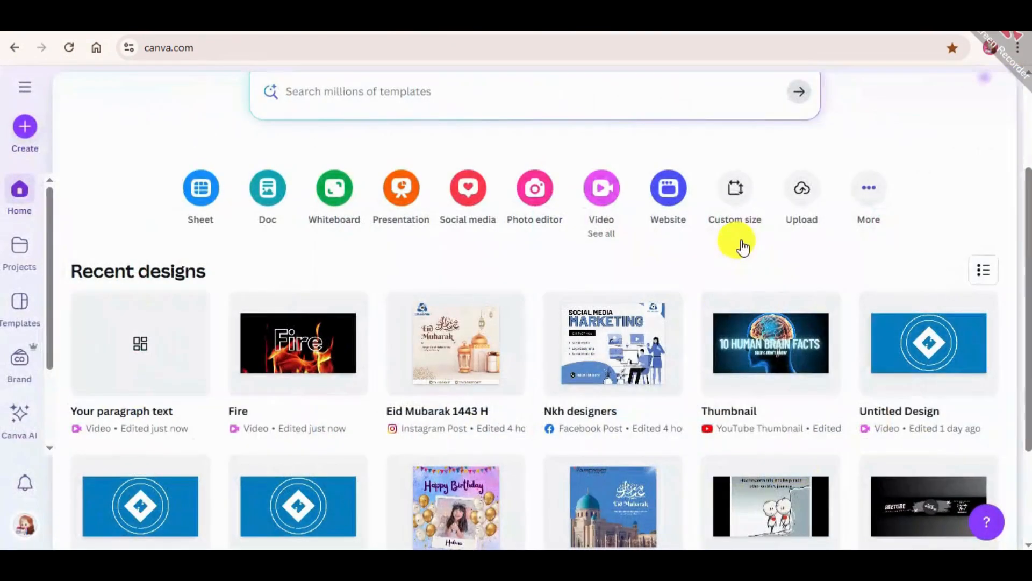
pyautogui.click(604, 188)
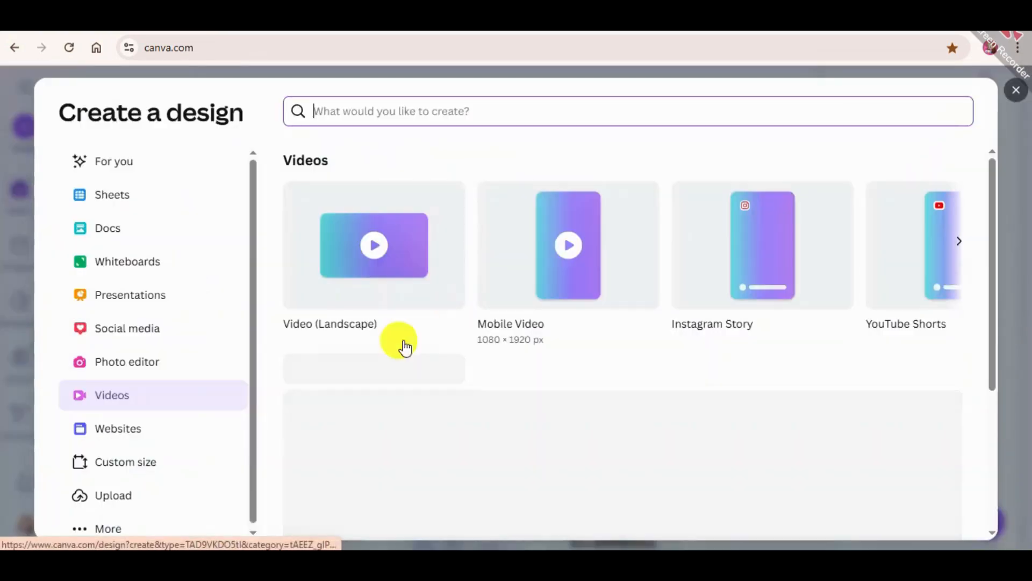
pyautogui.click(409, 246)
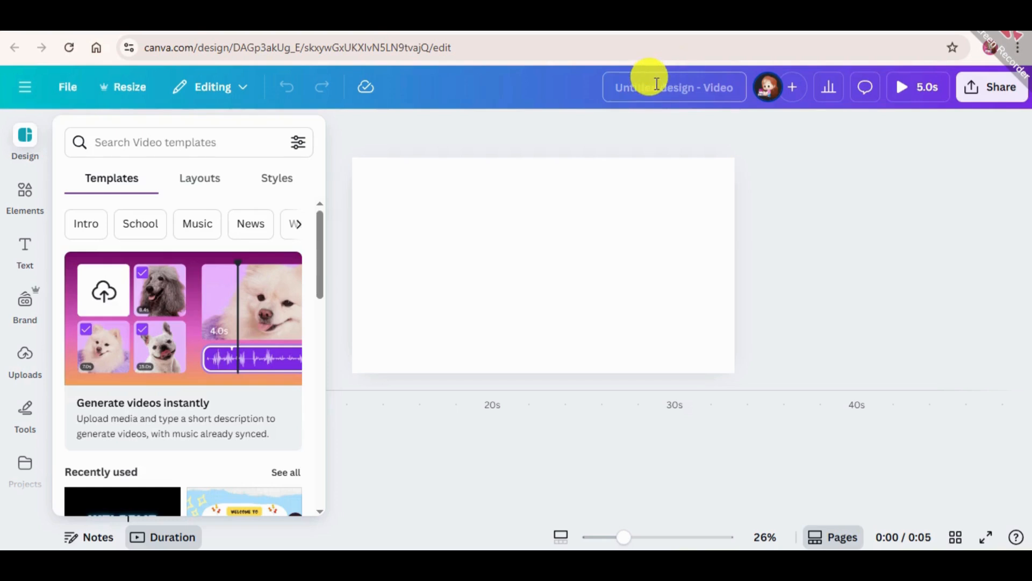
pyautogui.click(656, 84)
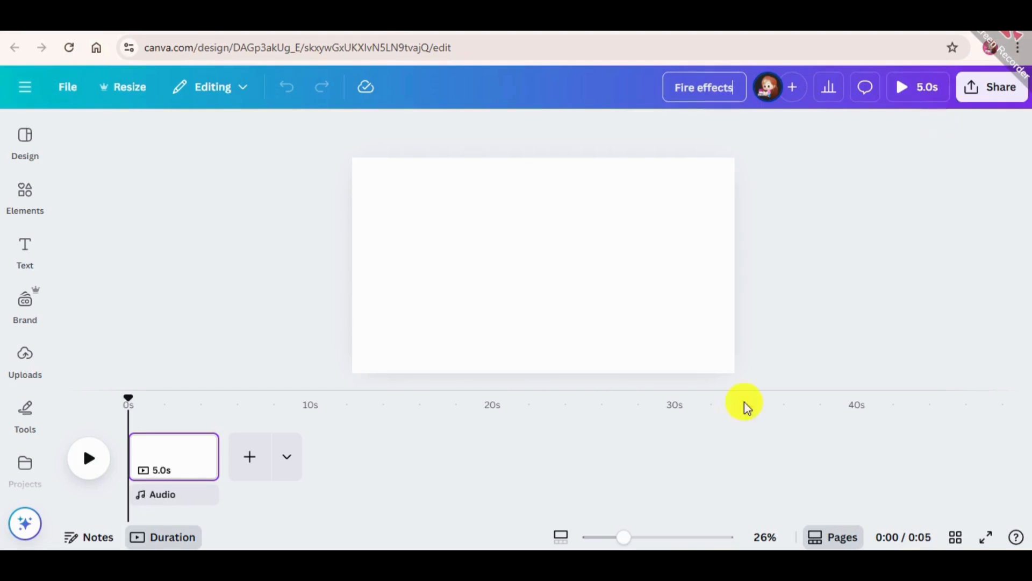
# Step: Set the page background color to black (#000000)
pyautogui.click(28, 194)
pyautogui.click(519, 206)
pyautogui.click(495, 130)
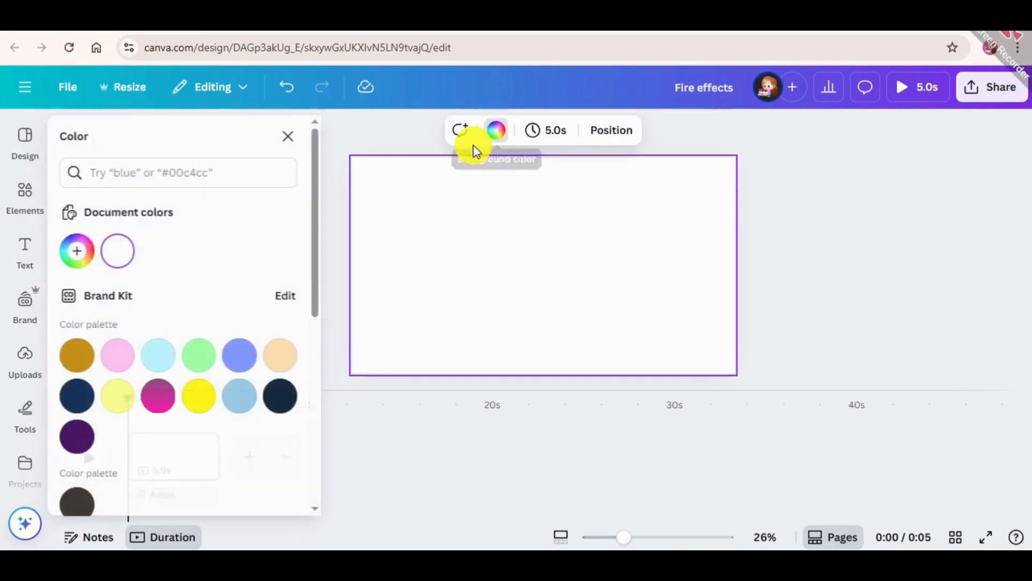
pyautogui.scroll(-3, 126, 422)
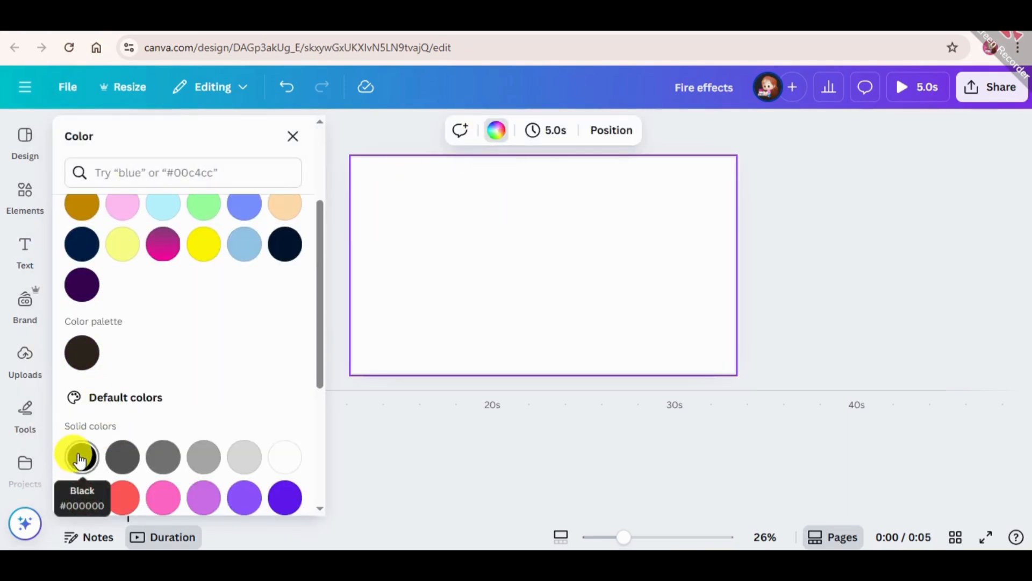
pyautogui.click(78, 458)
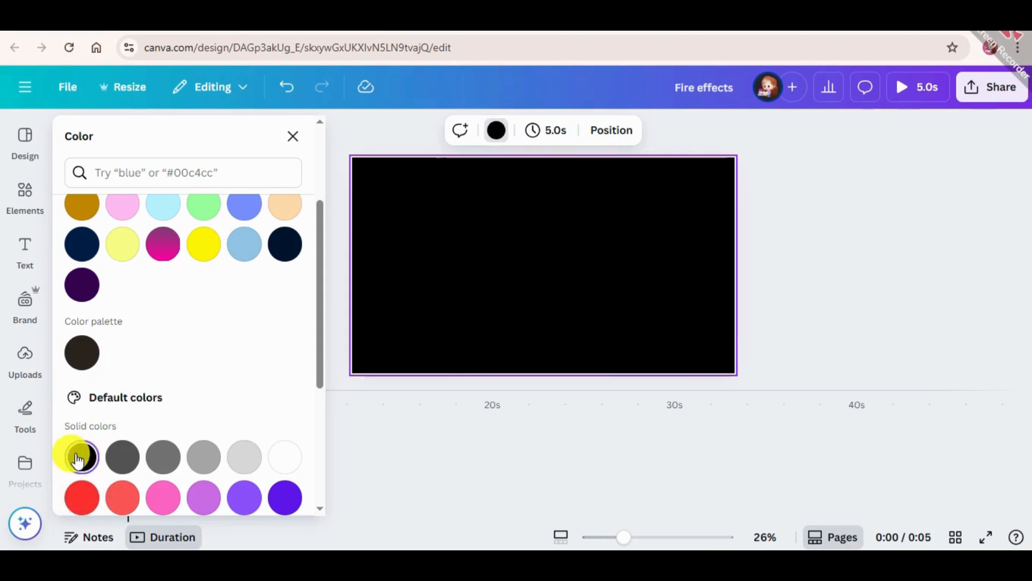
# Step: Add a heading reading "Fire", enlarge it to about size 433 and centre it on the page
pyautogui.click(26, 192)
pyautogui.click(25, 252)
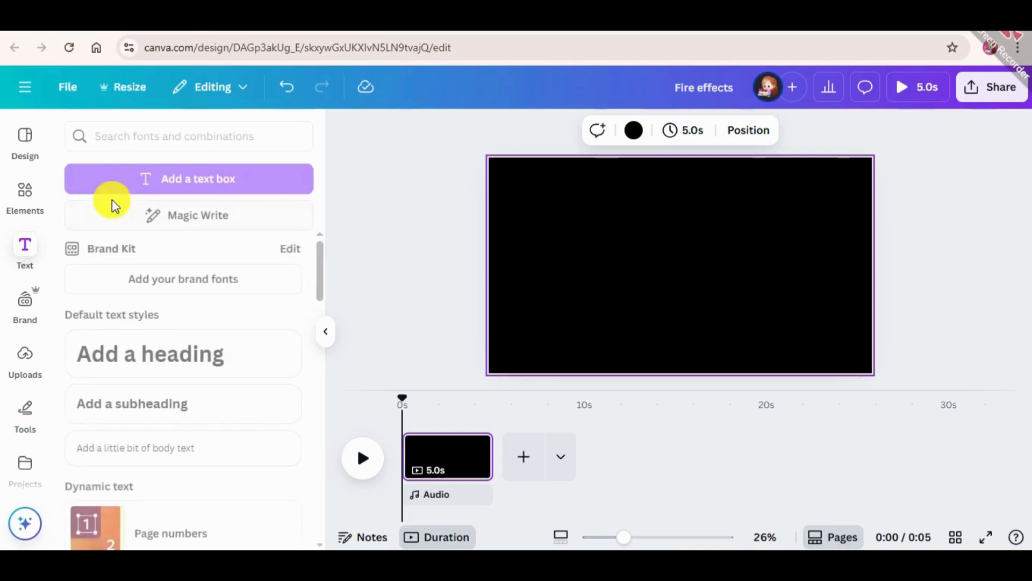
pyautogui.click(208, 353)
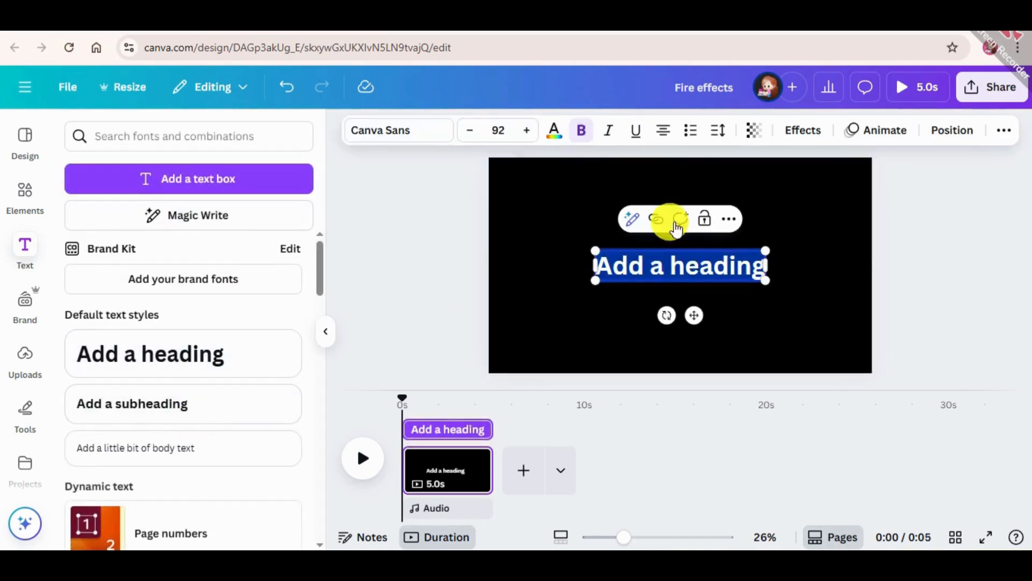
pyautogui.press('BackSpace')
pyautogui.write('Fire')
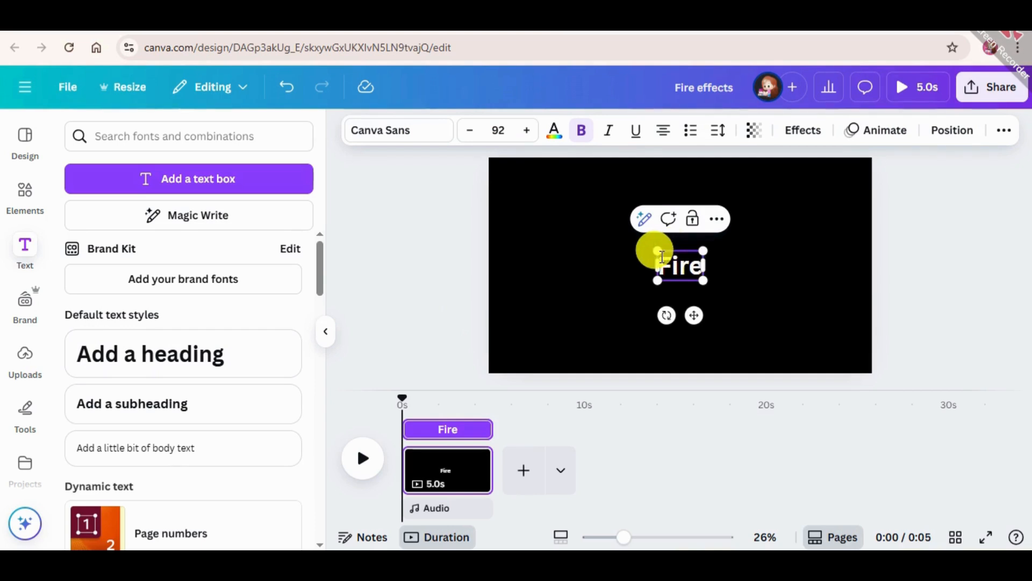
pyautogui.moveTo(651, 252); pyautogui.dragTo(450, 208)
pyautogui.moveTo(622, 225); pyautogui.dragTo(681, 268)
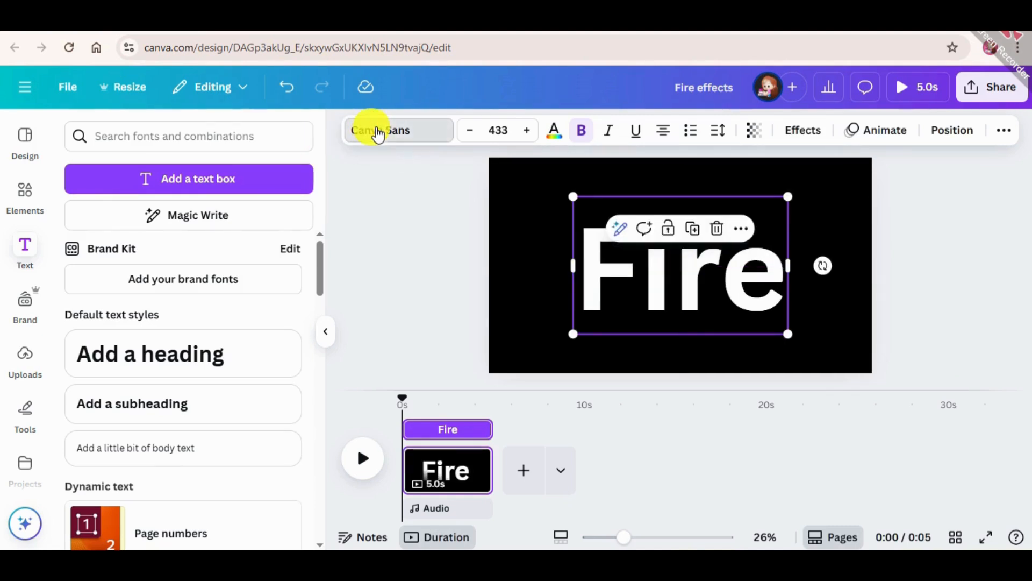
# Step: Change the font of the "Fire" heading to League Spartan
pyautogui.click(376, 131)
pyautogui.scroll(-1, 158, 420)
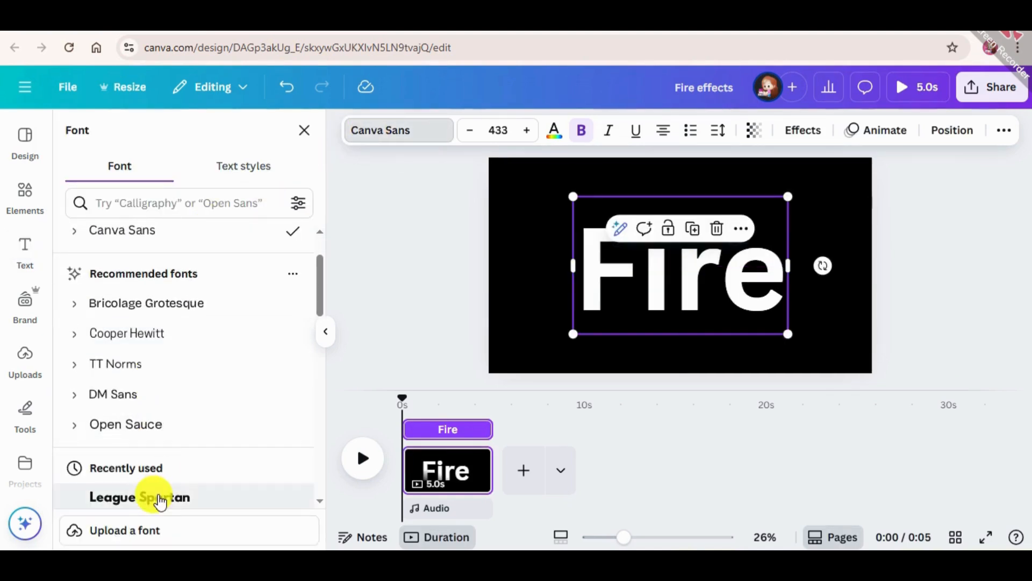
pyautogui.scroll(-2, 183, 447)
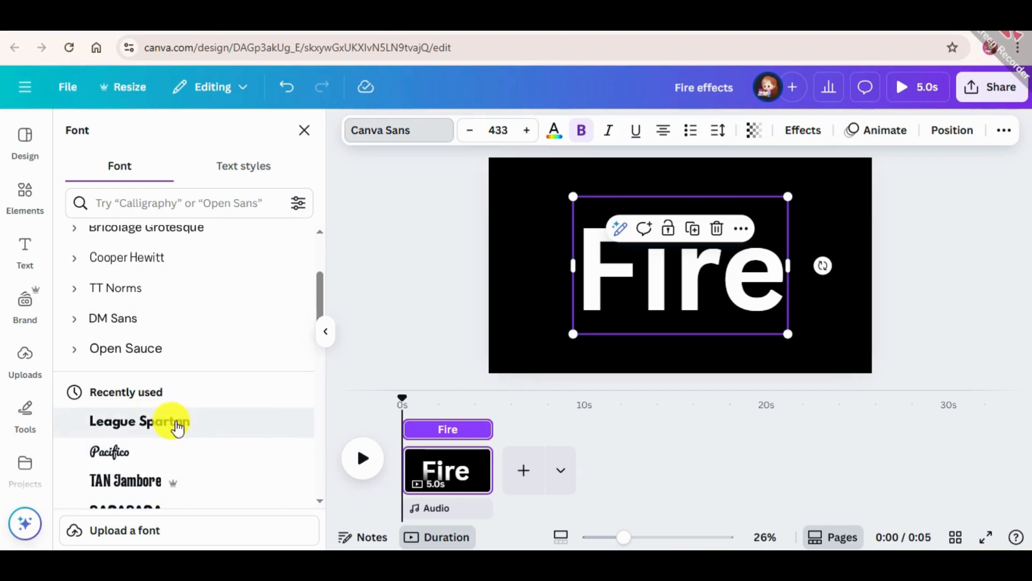
pyautogui.click(402, 295)
pyautogui.click(979, 288)
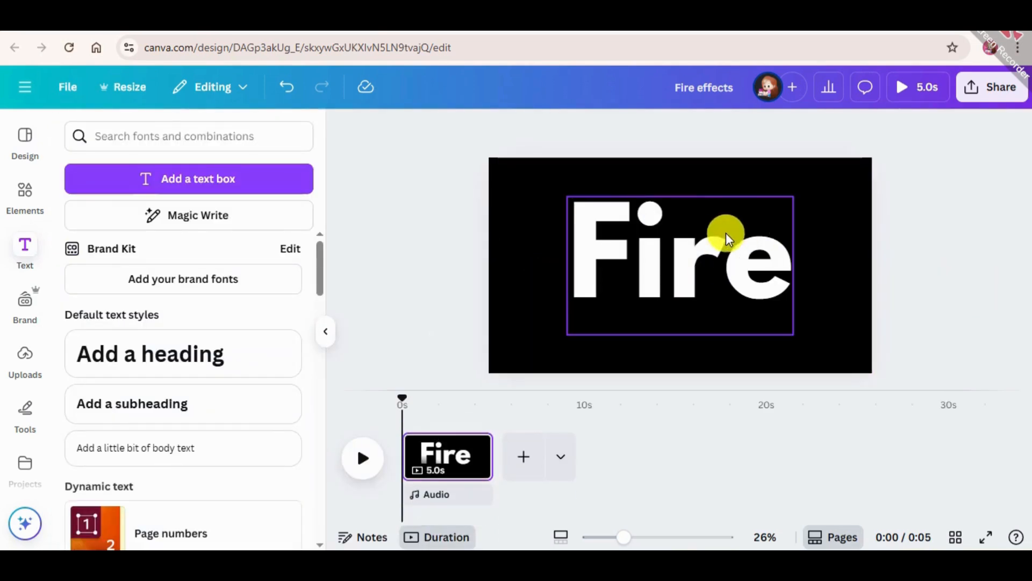
# Step: Duplicate the "Fire" text, align the copy exactly over the original and apply the Hollow effect to it
pyautogui.click(699, 214)
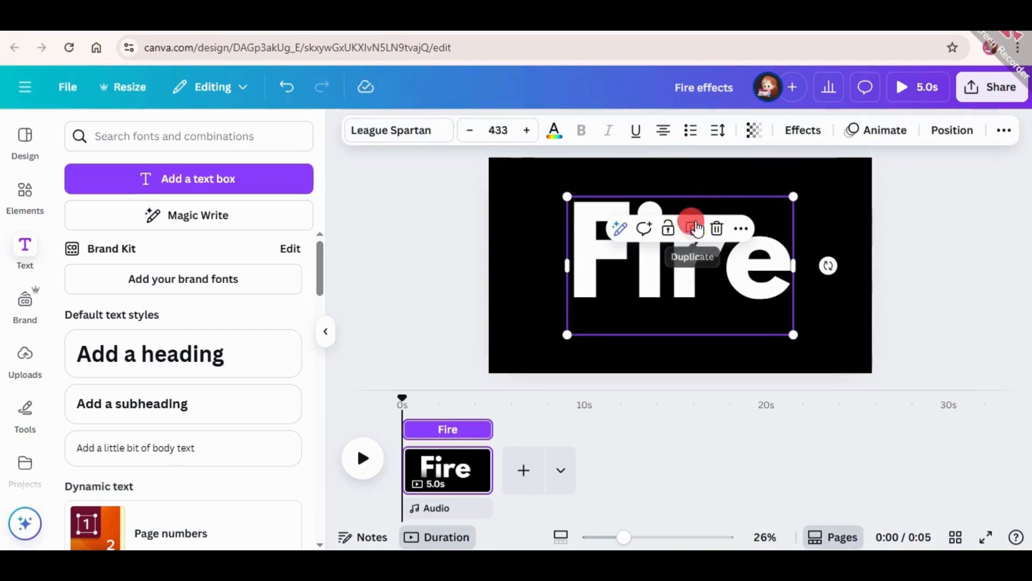
pyautogui.click(692, 228)
pyautogui.moveTo(691, 277)
pyautogui.mouseDown()
pyautogui.moveTo(721, 265)
pyautogui.moveTo(691, 267)
pyautogui.moveTo(694, 279)
pyautogui.mouseUp()
pyautogui.click(770, 130)
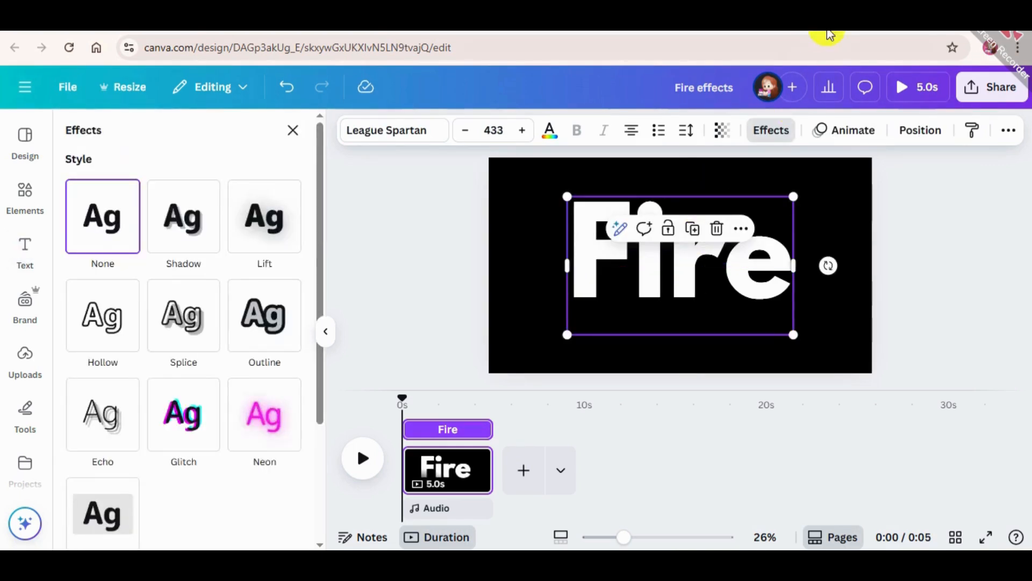
pyautogui.click(106, 329)
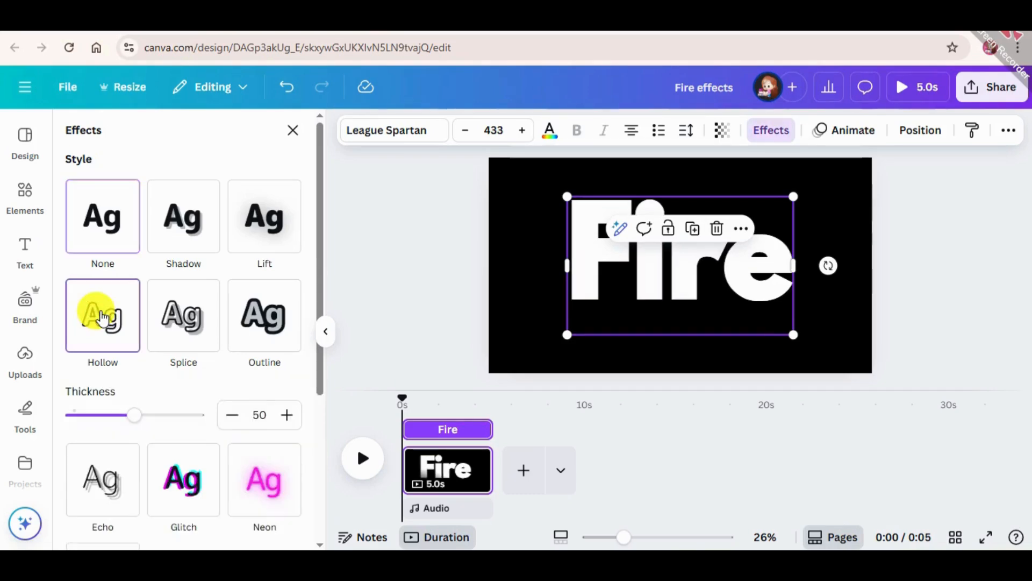
pyautogui.click(375, 253)
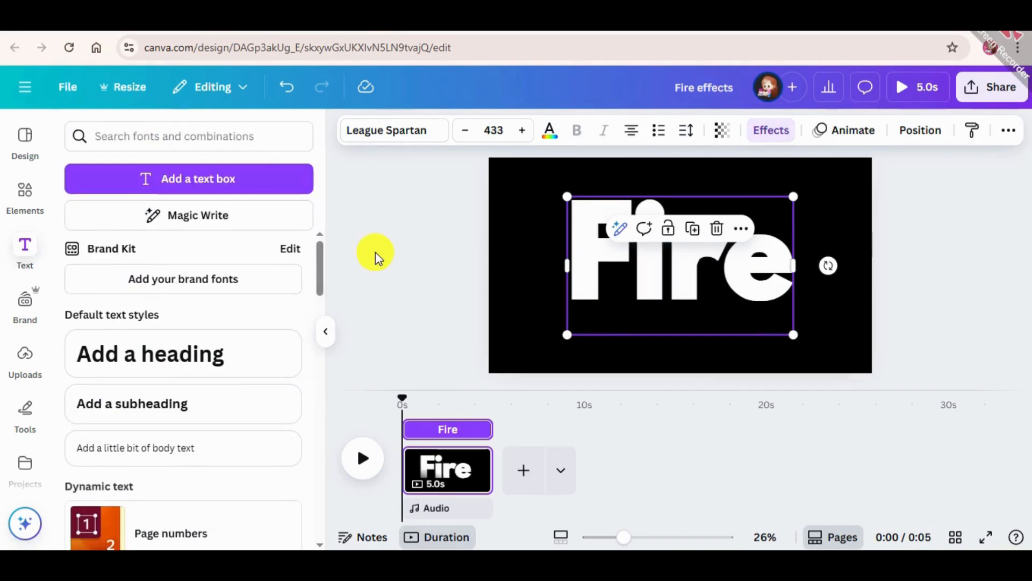
# Step: Search the elements for "ash blaze" videos and add the 36-second flame clip on a black background to the page
pyautogui.click(25, 199)
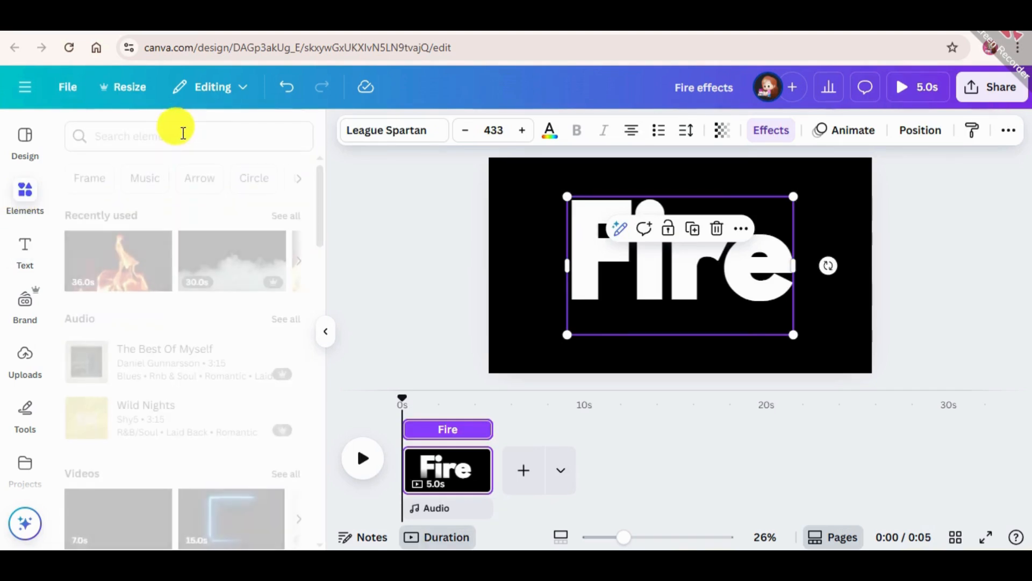
pyautogui.click(173, 132)
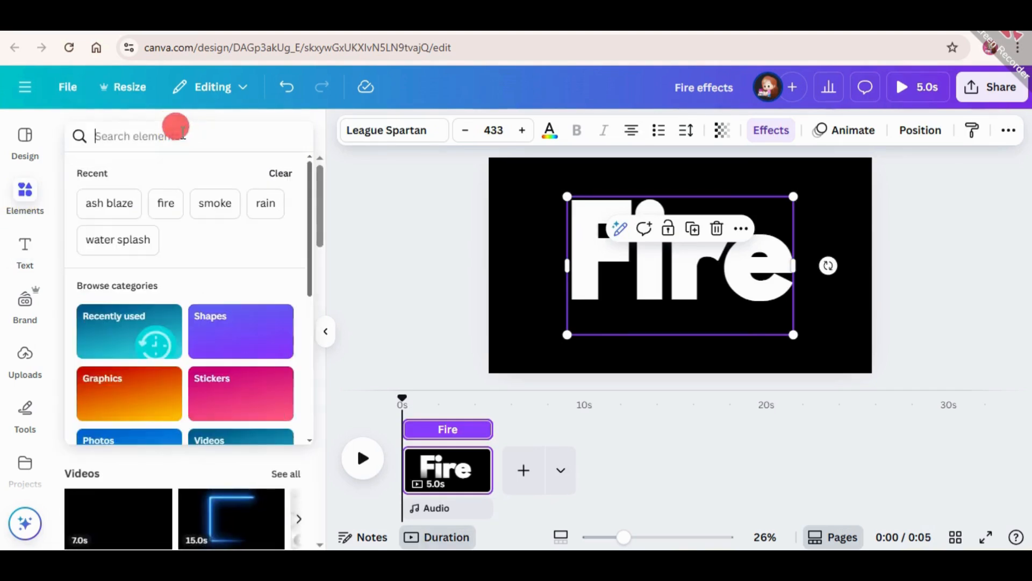
pyautogui.click(105, 207)
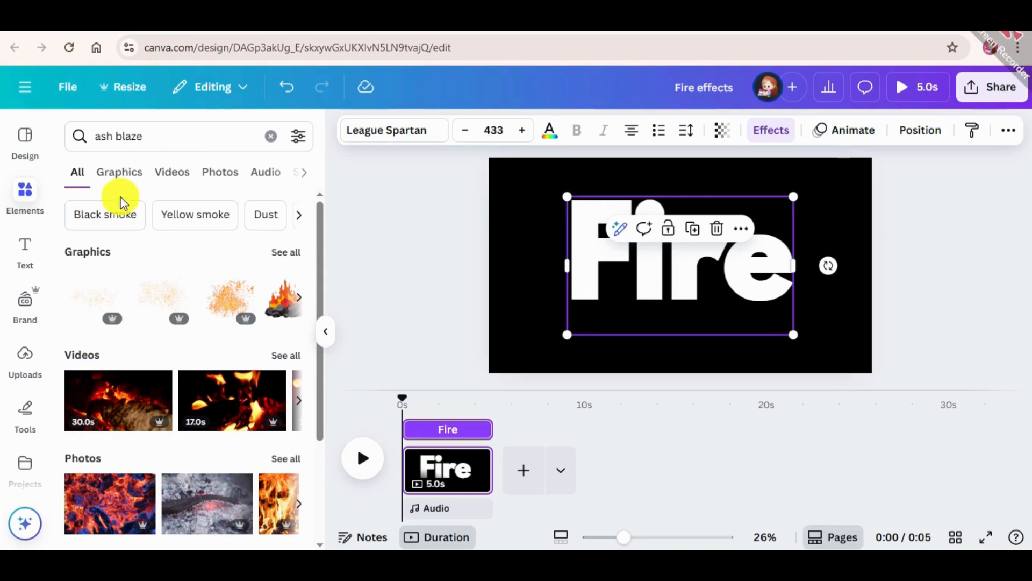
pyautogui.click(176, 168)
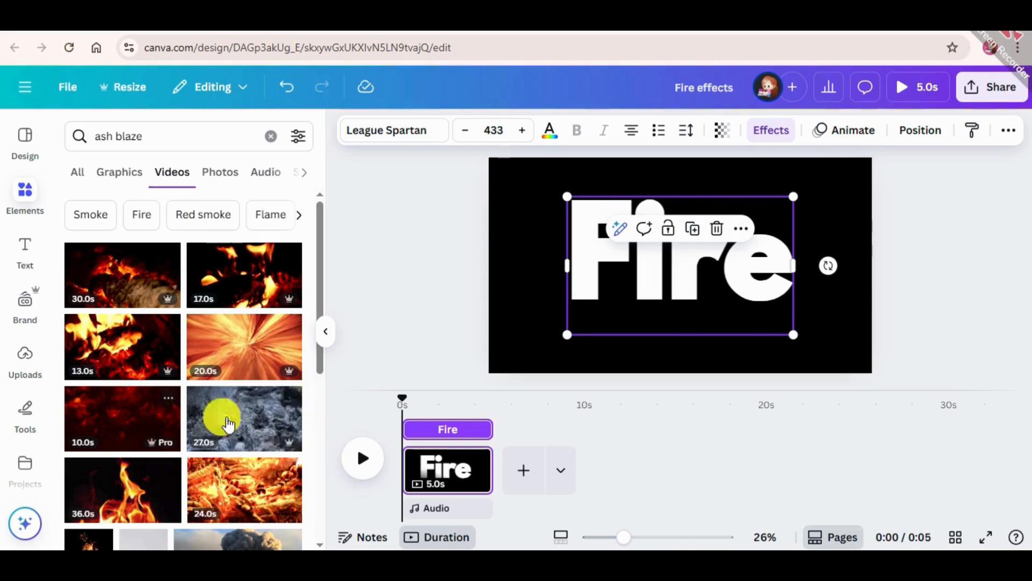
pyautogui.scroll(-1, 143, 396)
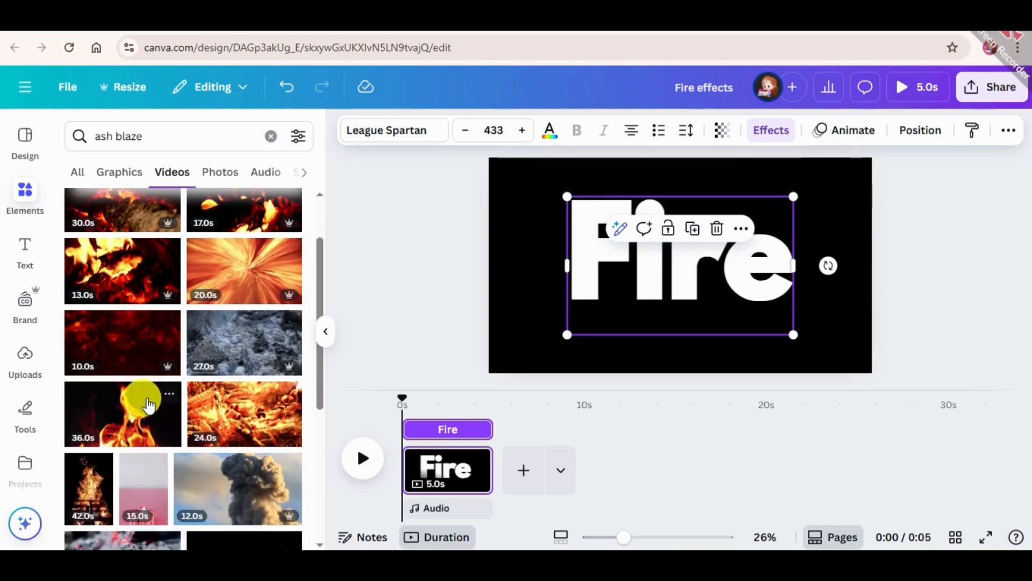
pyautogui.click(123, 420)
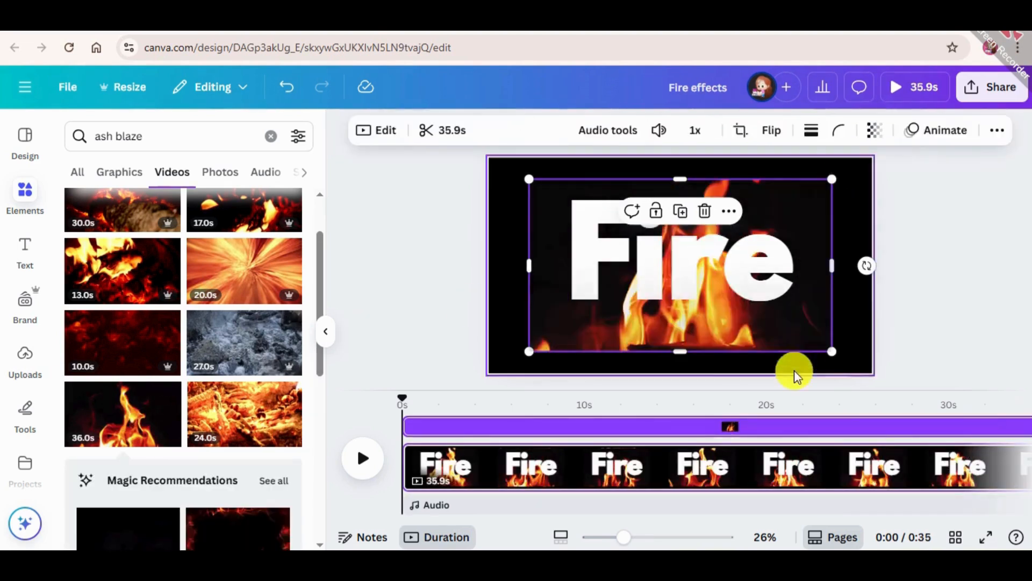
# Step: Move the flame video to the page's upper-right corner and enlarge it until it covers the whole page
pyautogui.click(704, 331)
pyautogui.click(787, 331)
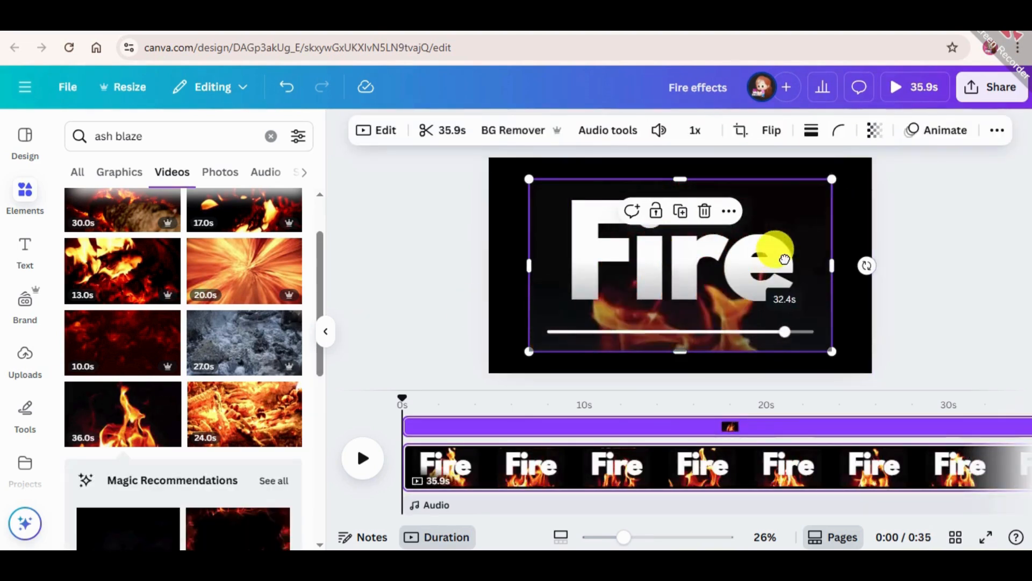
pyautogui.click(931, 193)
pyautogui.click(811, 301)
pyautogui.moveTo(814, 307); pyautogui.dragTo(846, 276)
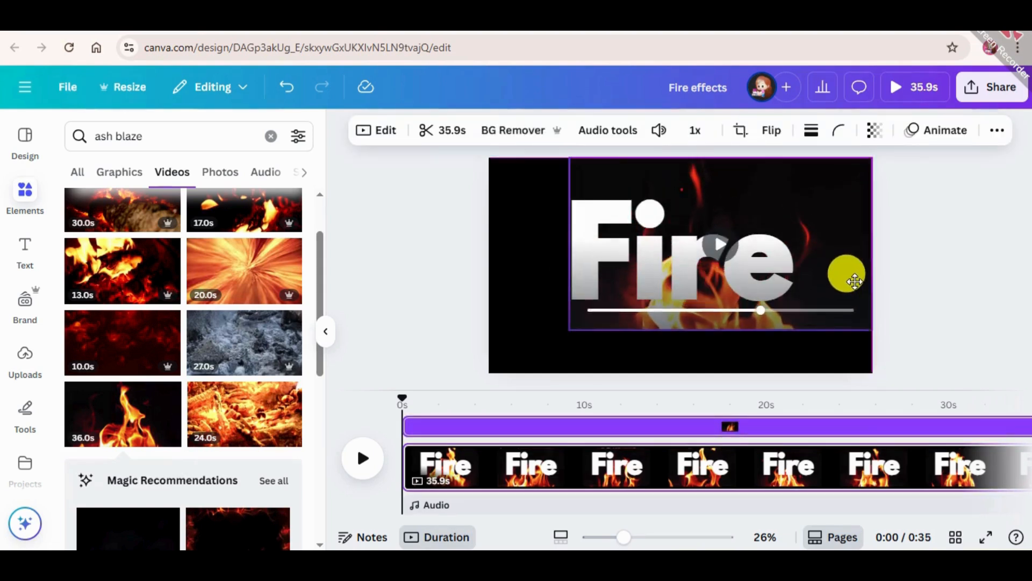
pyautogui.moveTo(569, 329); pyautogui.dragTo(474, 356)
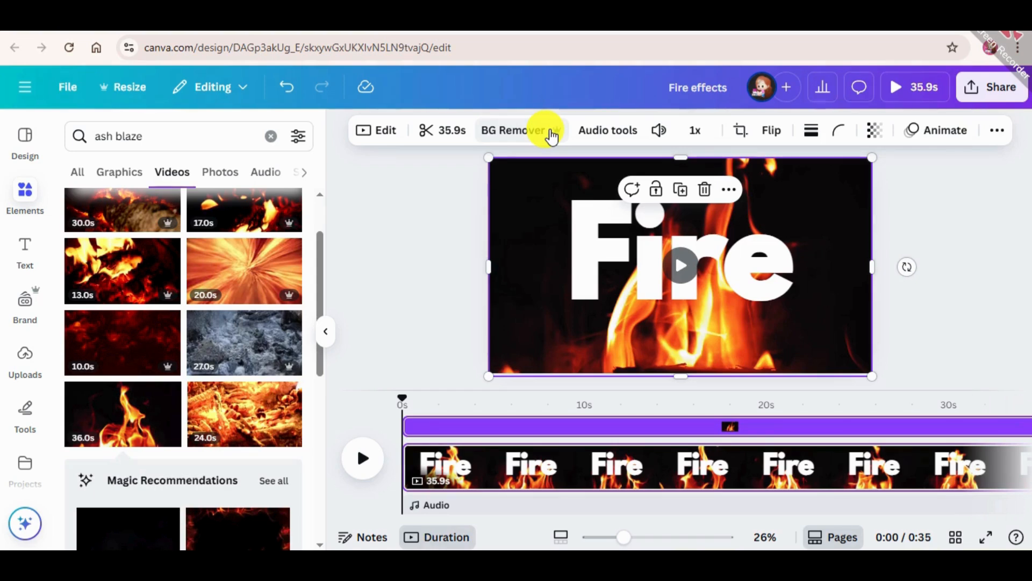
pyautogui.click(963, 198)
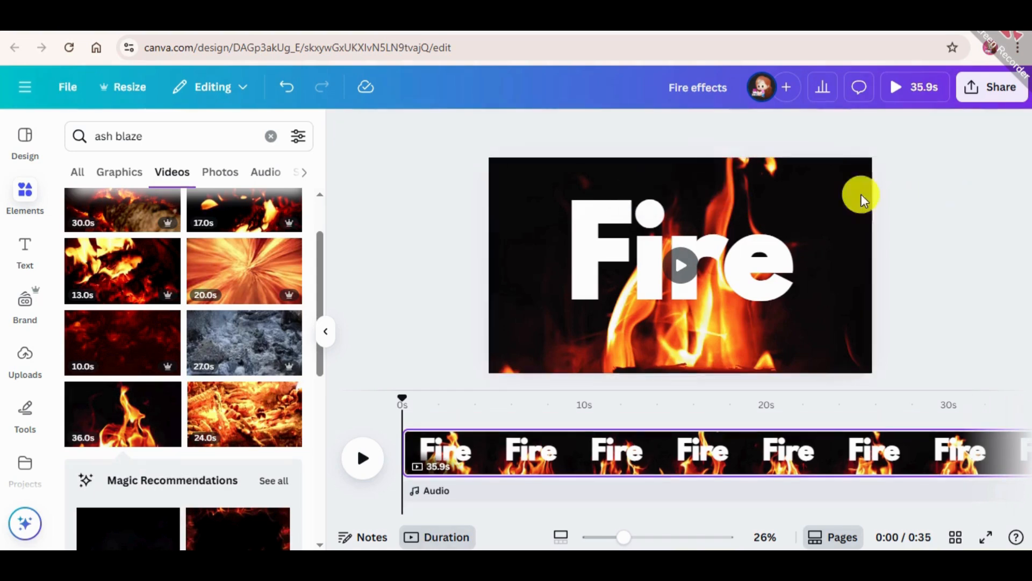
# Step: Reorder the layers so the flame video sits between the solid and hollow "Fire" texts, and preview the design full screen
pyautogui.click(818, 203)
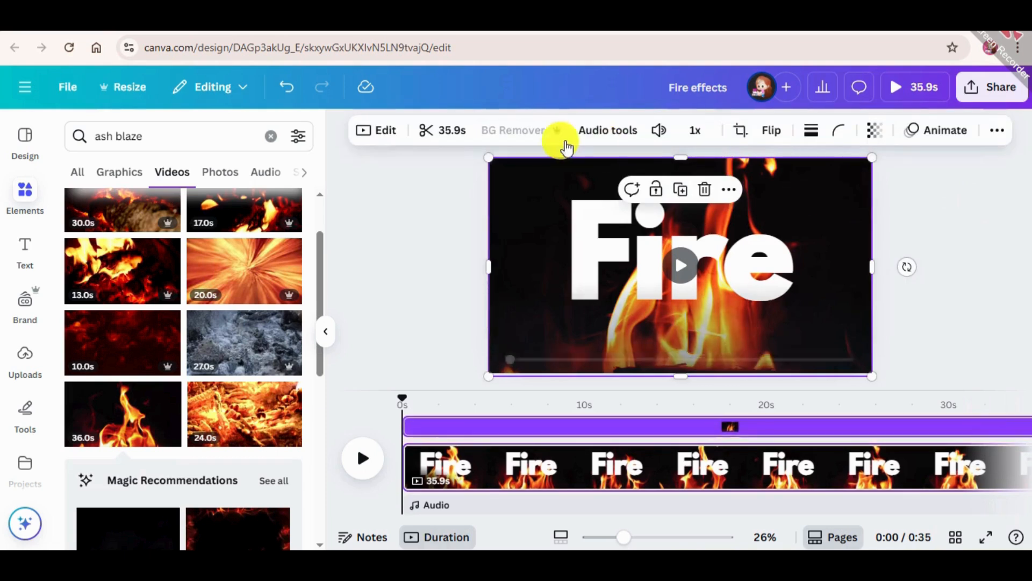
pyautogui.click(412, 239)
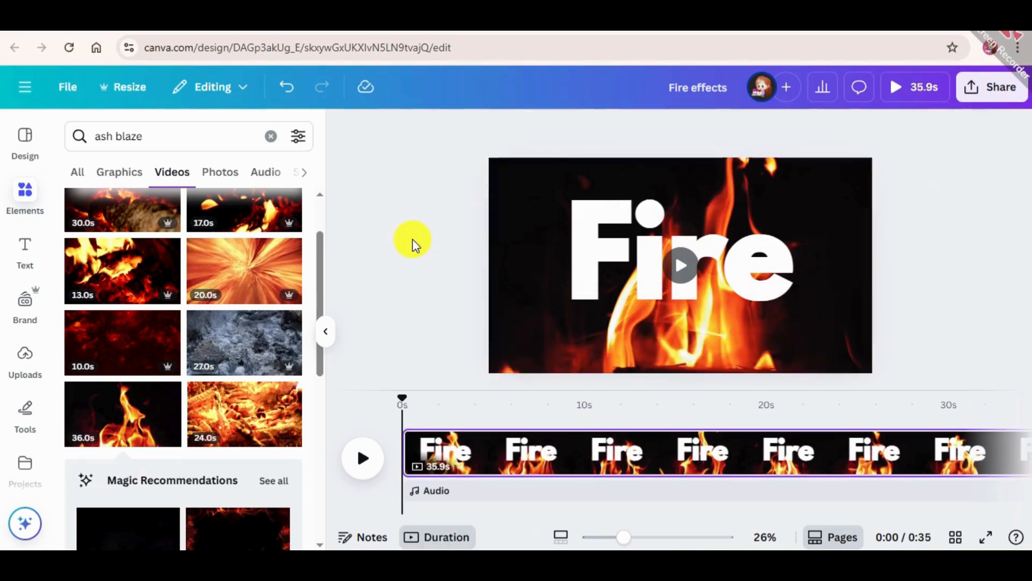
pyautogui.click(551, 176)
pyautogui.rightClick(549, 176)
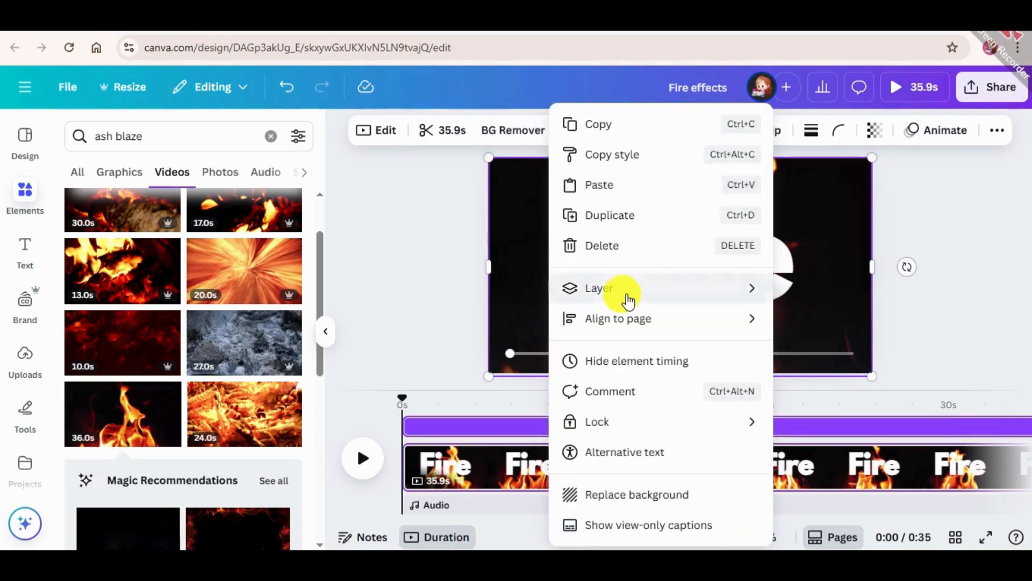
pyautogui.moveTo(684, 276)
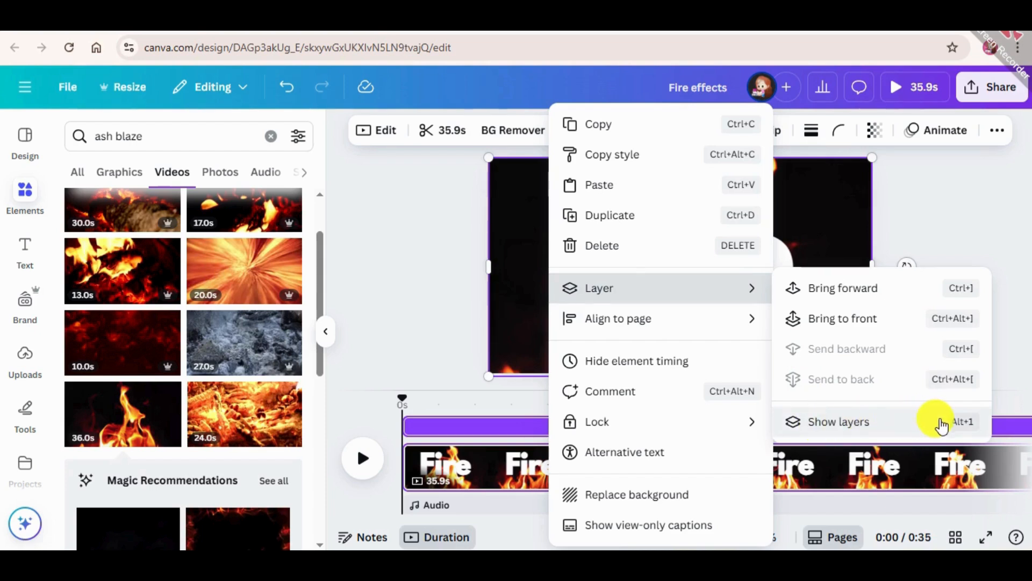
pyautogui.click(875, 423)
pyautogui.click(923, 206)
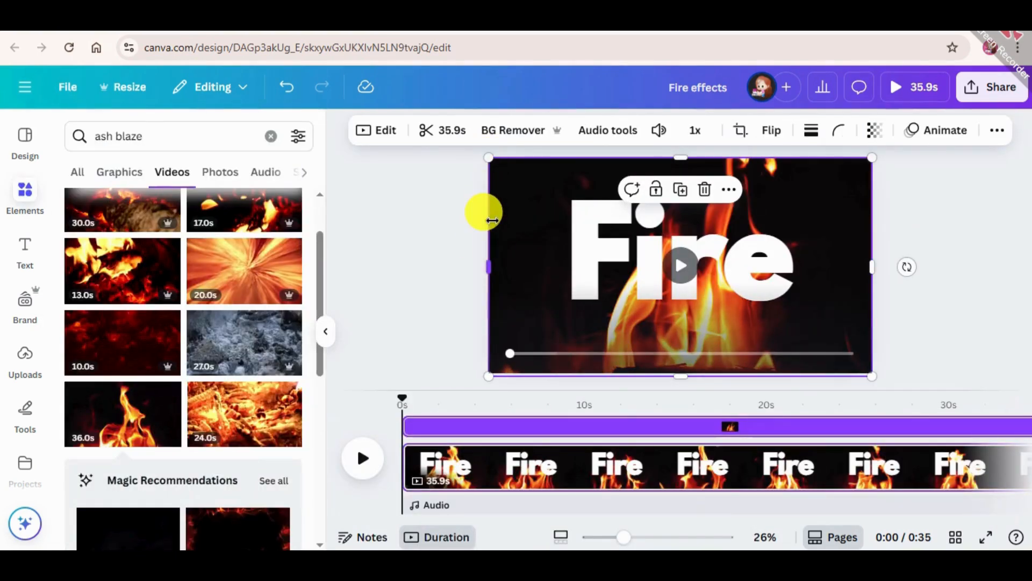
pyautogui.hotkey('alt', '1')
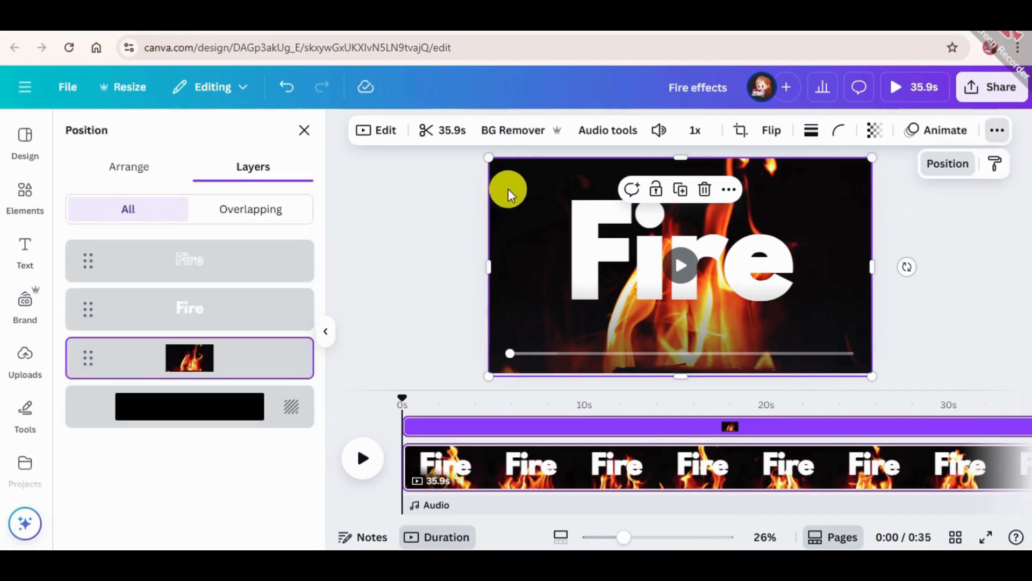
pyautogui.moveTo(189, 369); pyautogui.dragTo(181, 293)
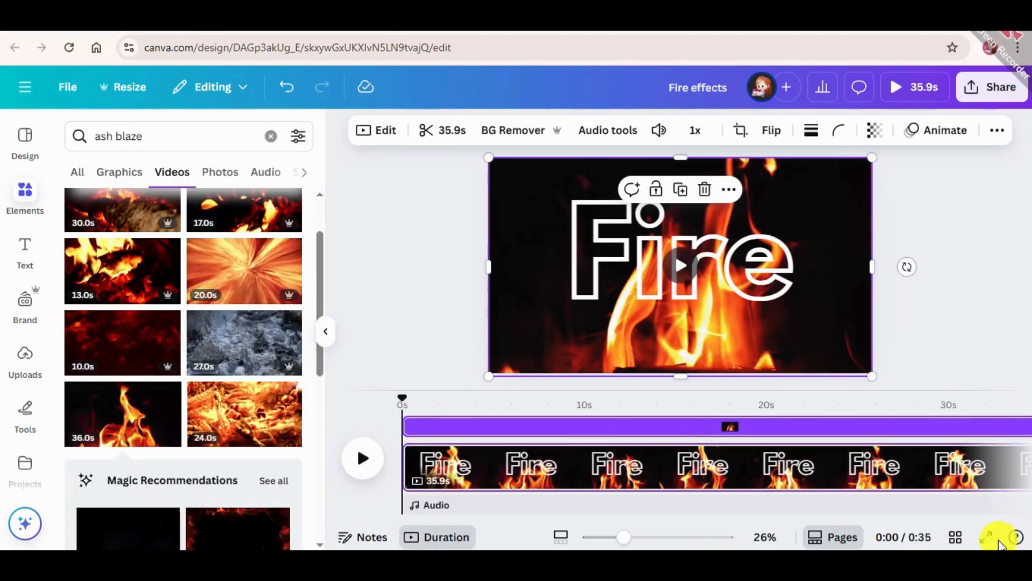
pyautogui.click(989, 537)
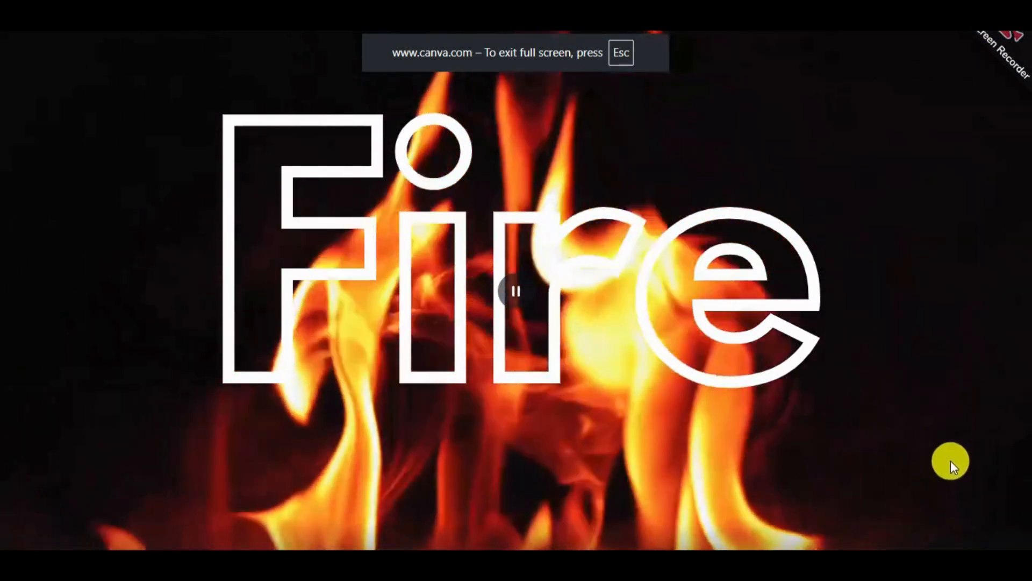
pyautogui.press('Escape')
# Step: Search the audio library for "fire" and add the 0:36 "Fireplace Constant Burning Flame" sound to the video
pyautogui.click(22, 86)
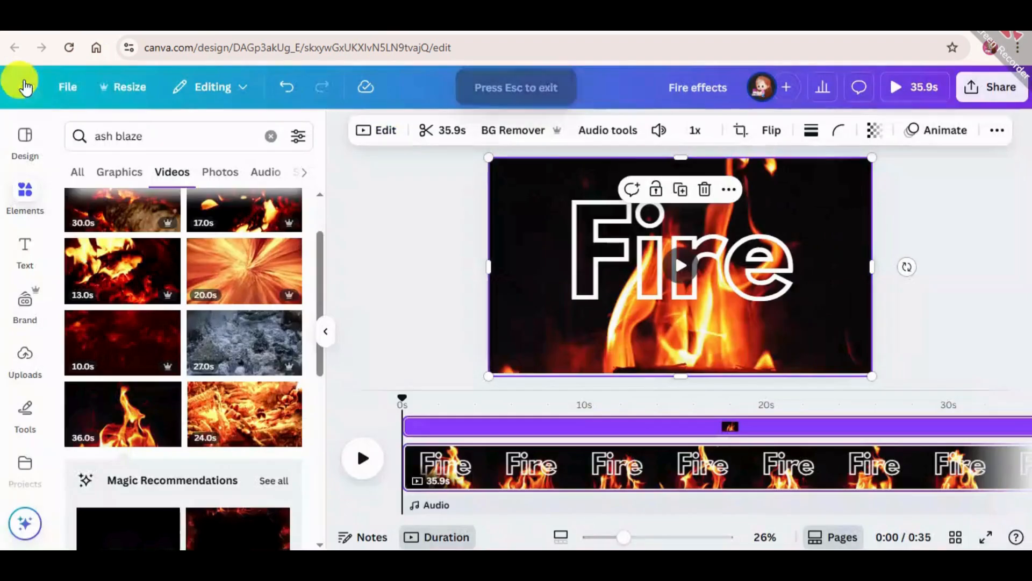
pyautogui.scroll(-4, 25, 408)
pyautogui.click(23, 417)
pyautogui.click(177, 131)
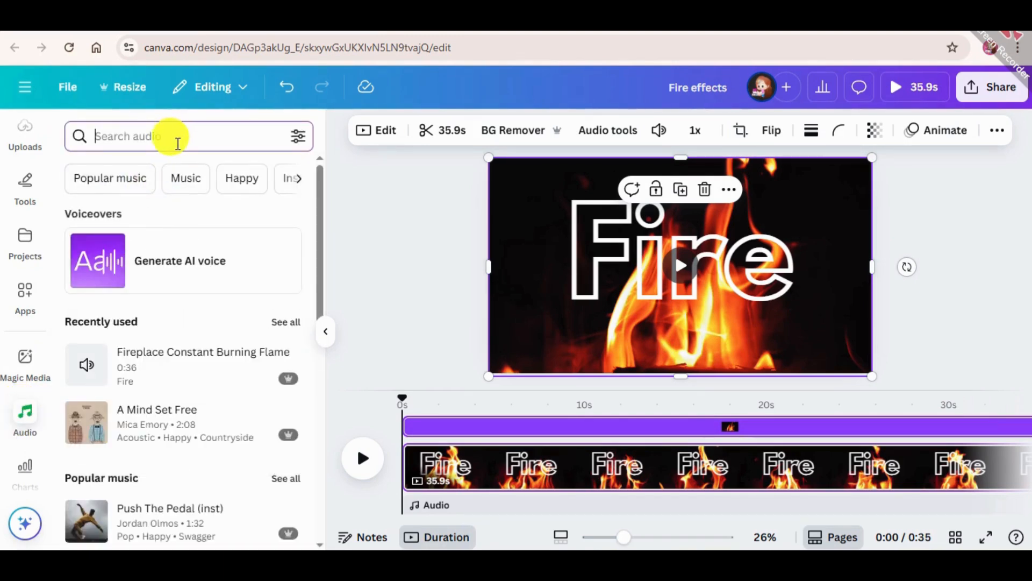
pyautogui.write('fire')
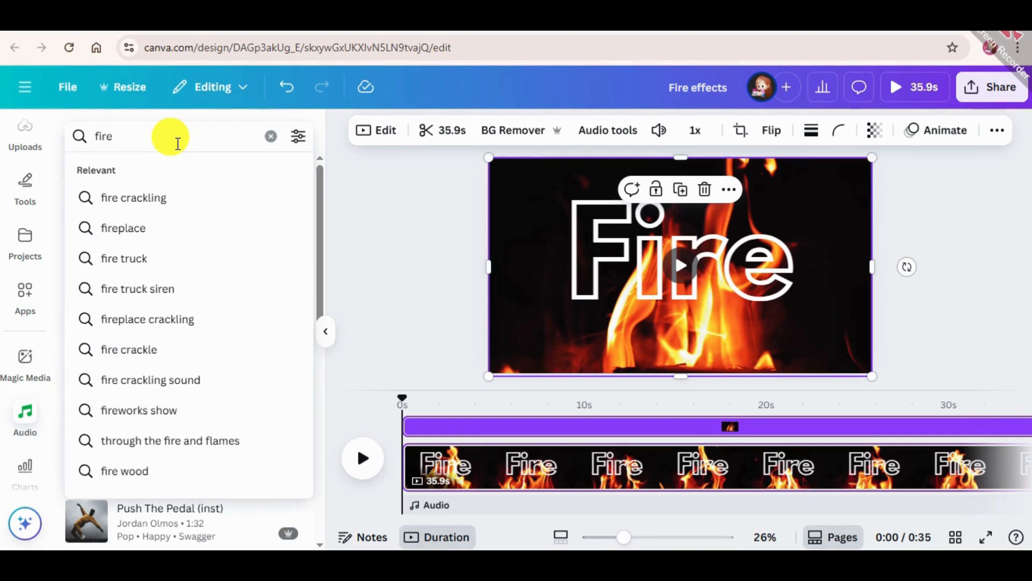
pyautogui.press('Return')
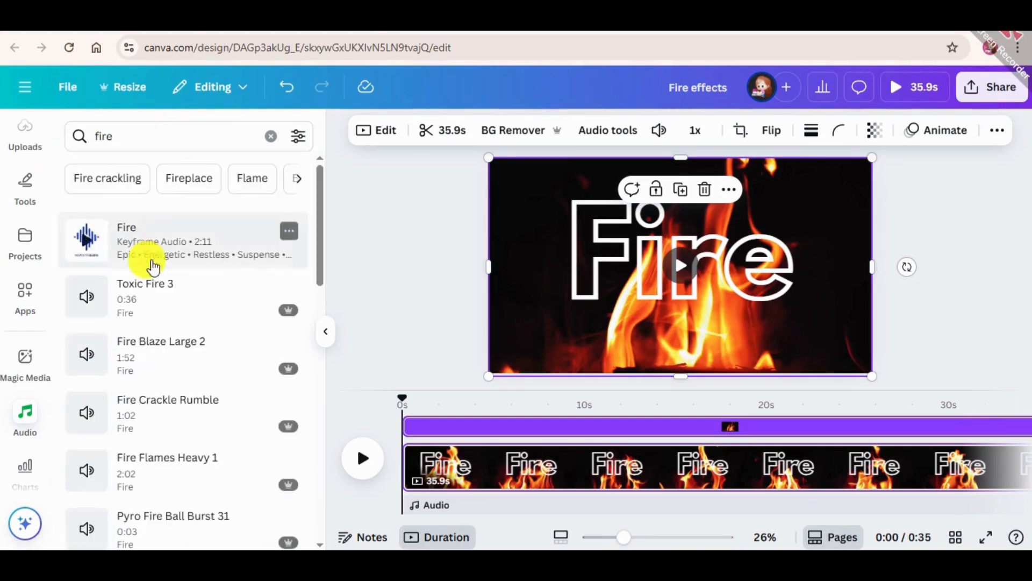
pyautogui.scroll(-3, 155, 344)
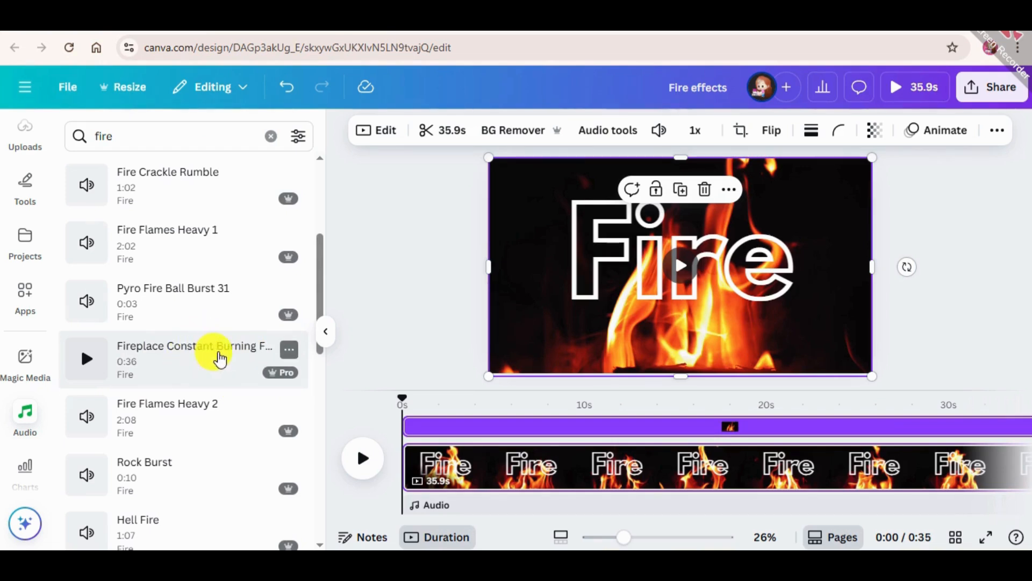
pyautogui.click(215, 359)
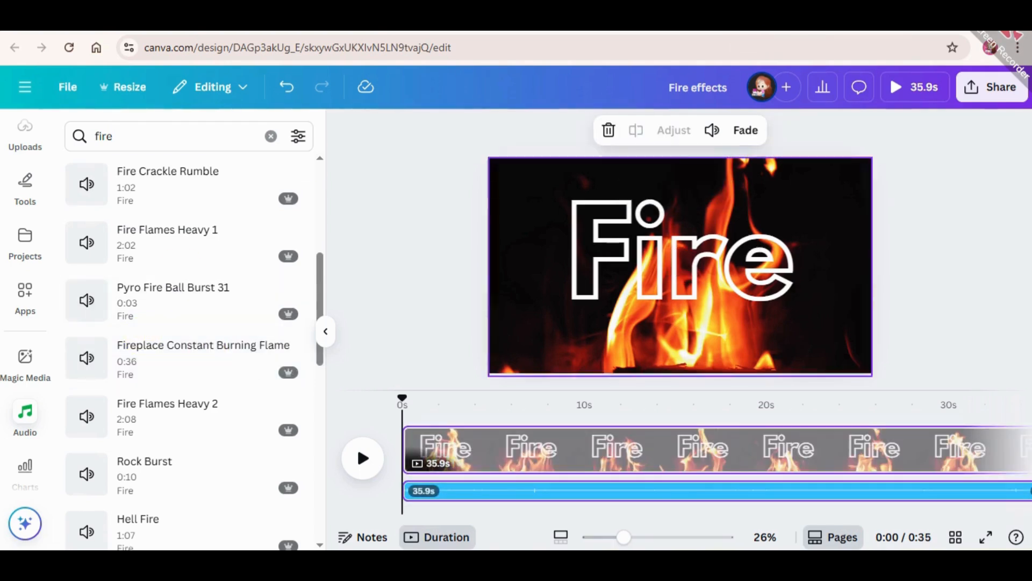
# Step: Set the volume of the fireplace audio track to 400 and preview the video full screen
pyautogui.click(522, 491)
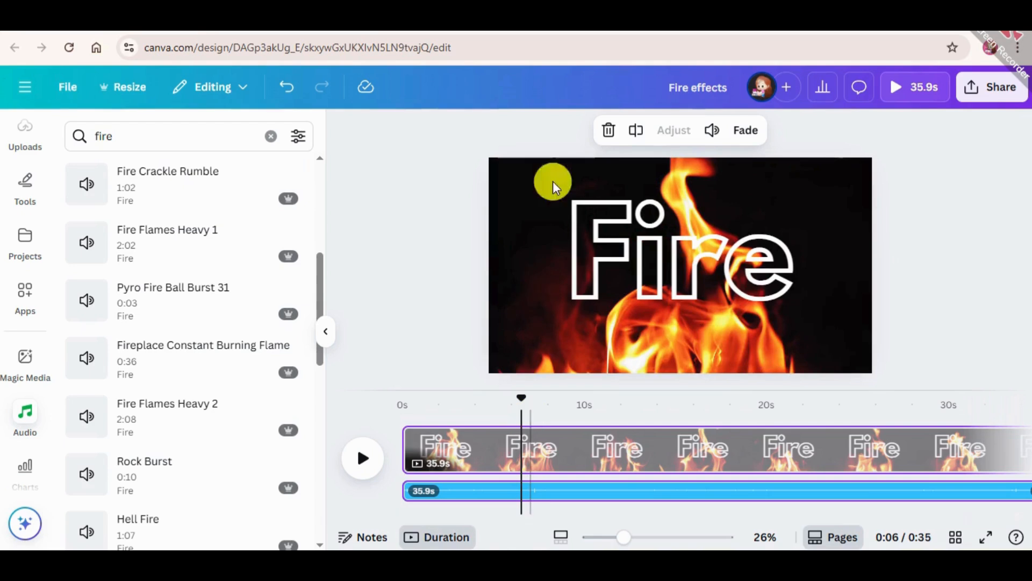
pyautogui.click(713, 131)
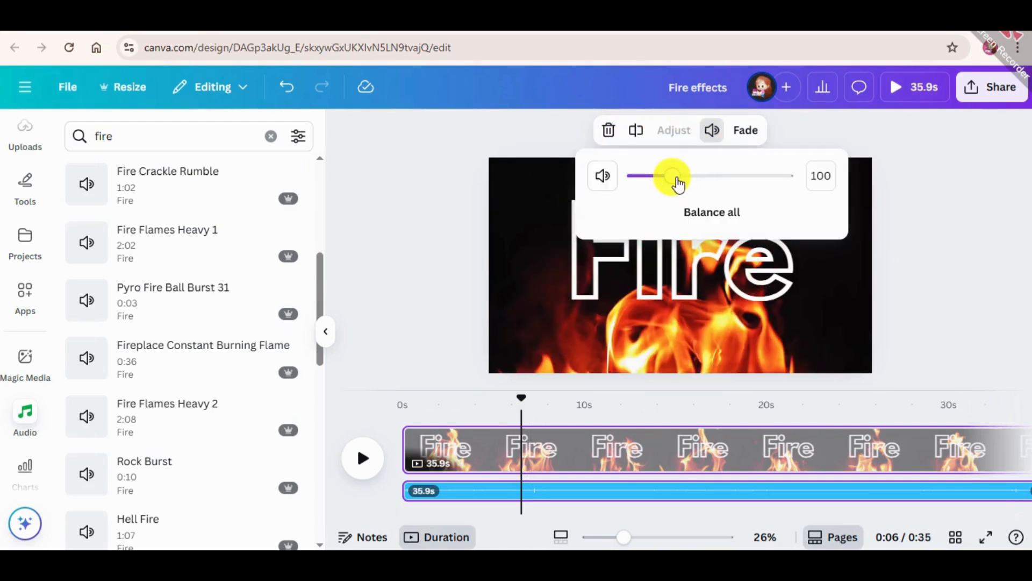
pyautogui.moveTo(678, 184); pyautogui.dragTo(790, 175)
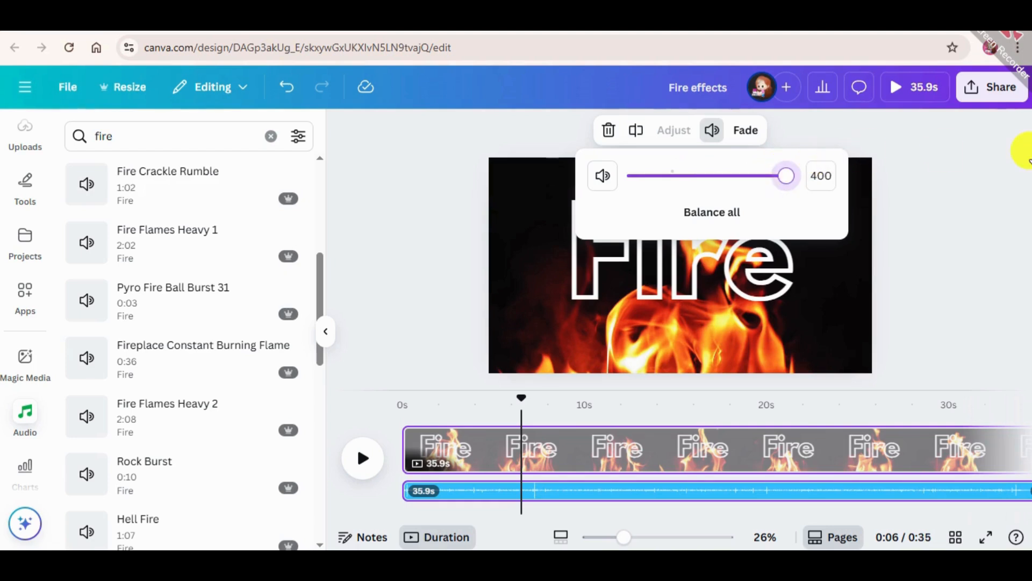
pyautogui.click(954, 245)
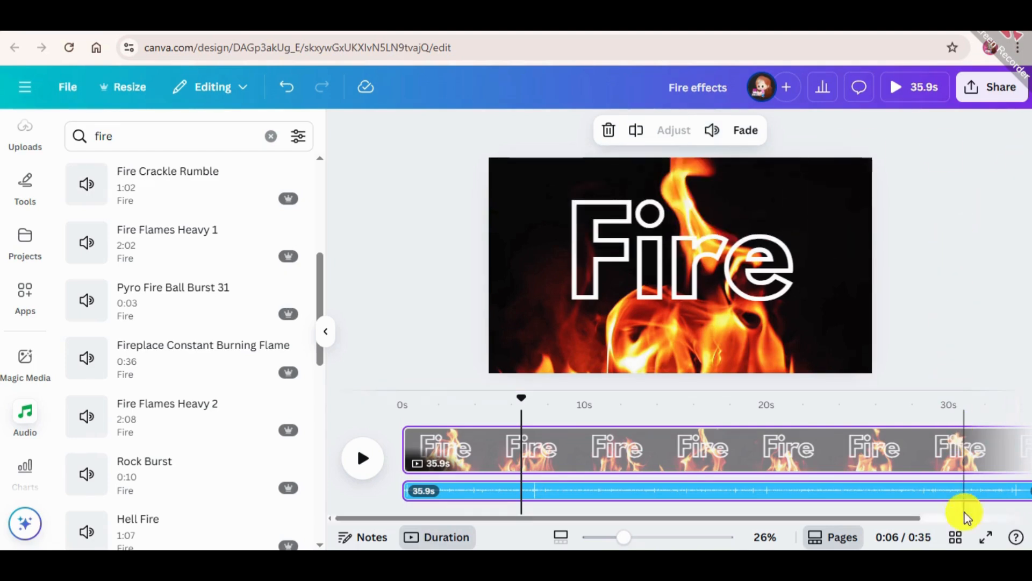
pyautogui.click(990, 539)
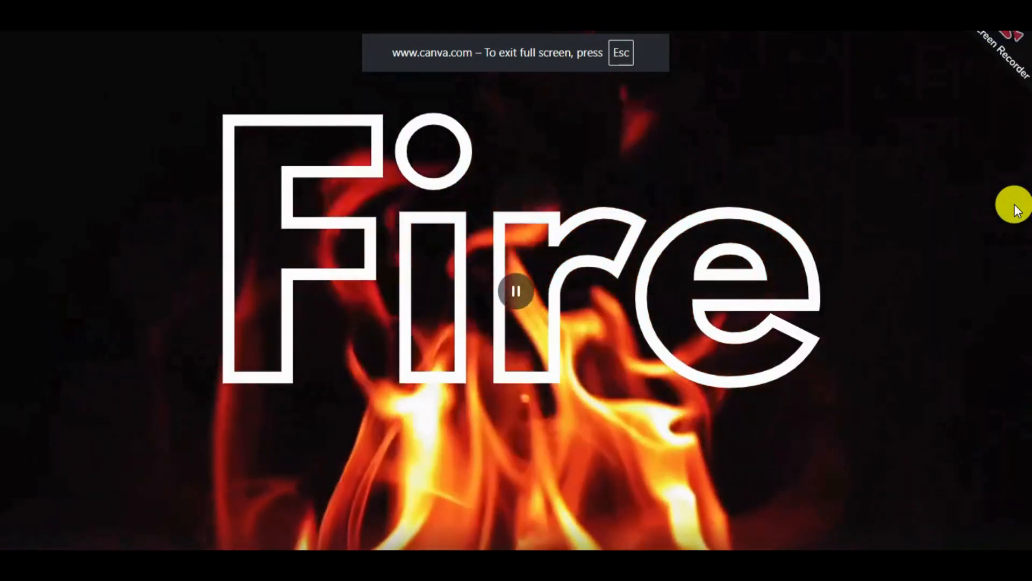